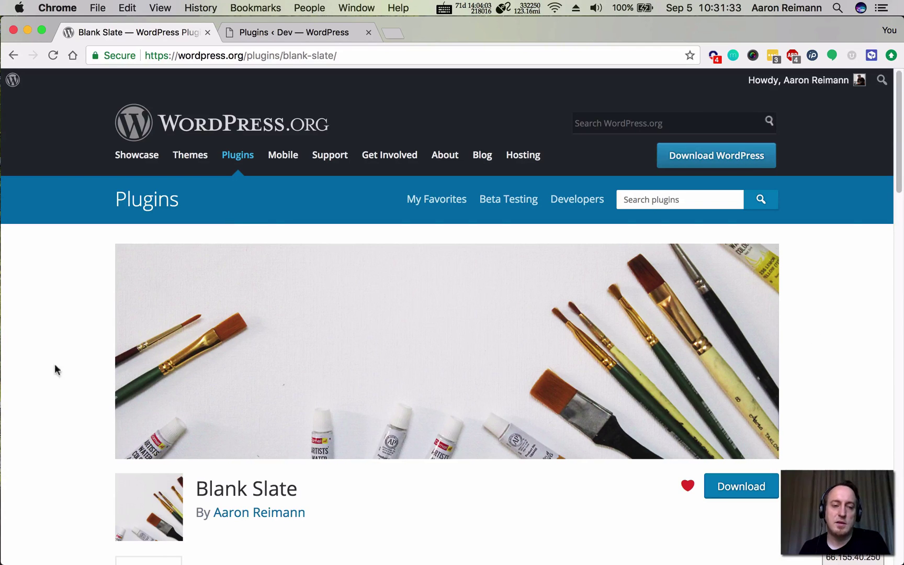
Step: Switch to the Dev site's Installed Plugins tab listing 13 plugins
click(256, 32)
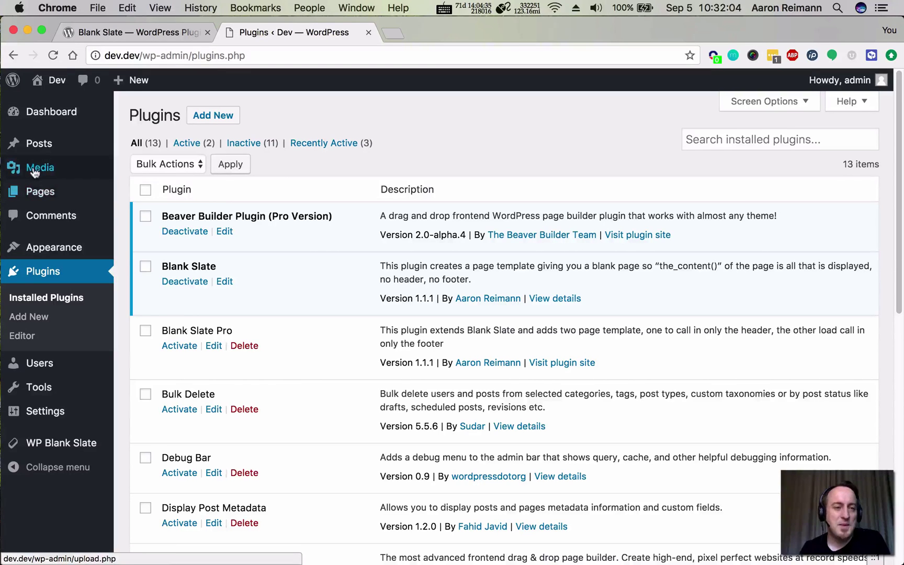
Step: Add a new page and fill its body with two paragraphs of Lorem ipsum text
mouse_move(37, 188)
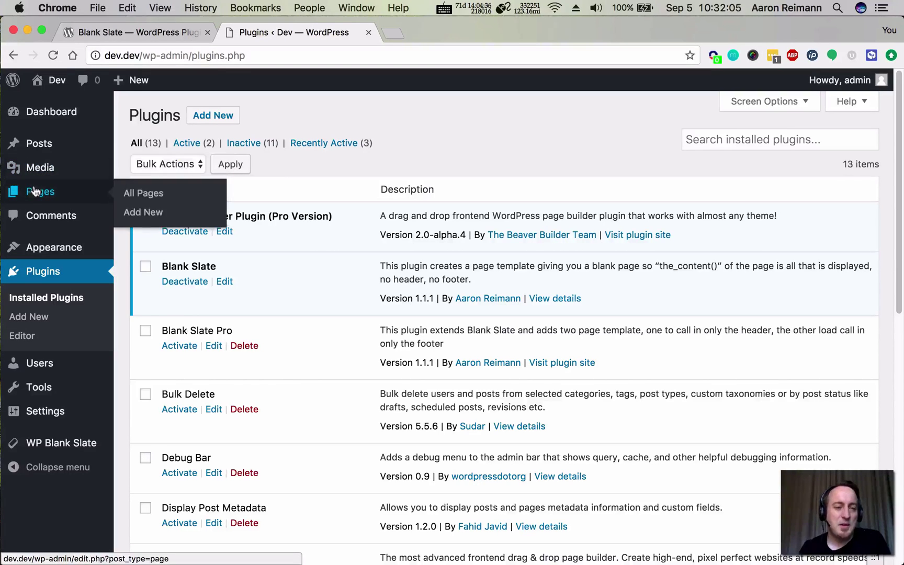
click(135, 221)
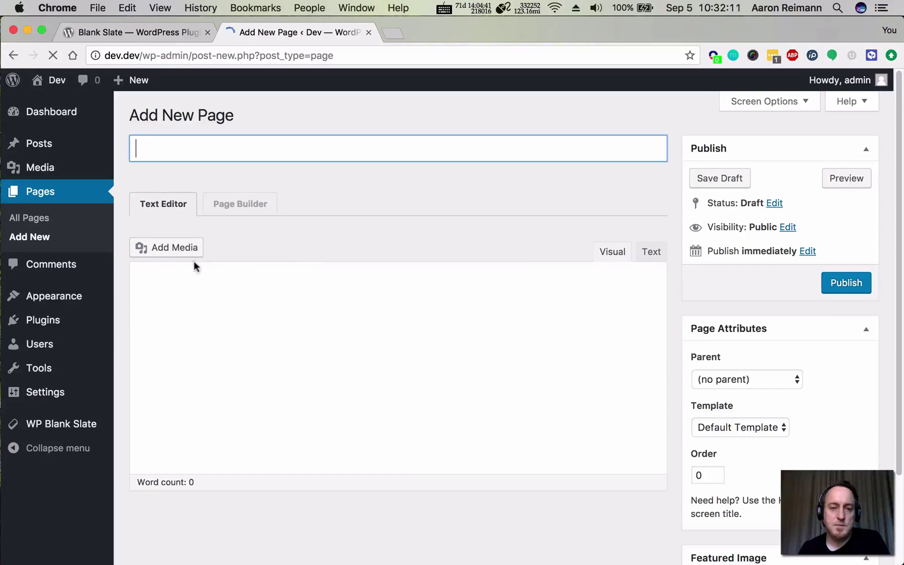
click(197, 282)
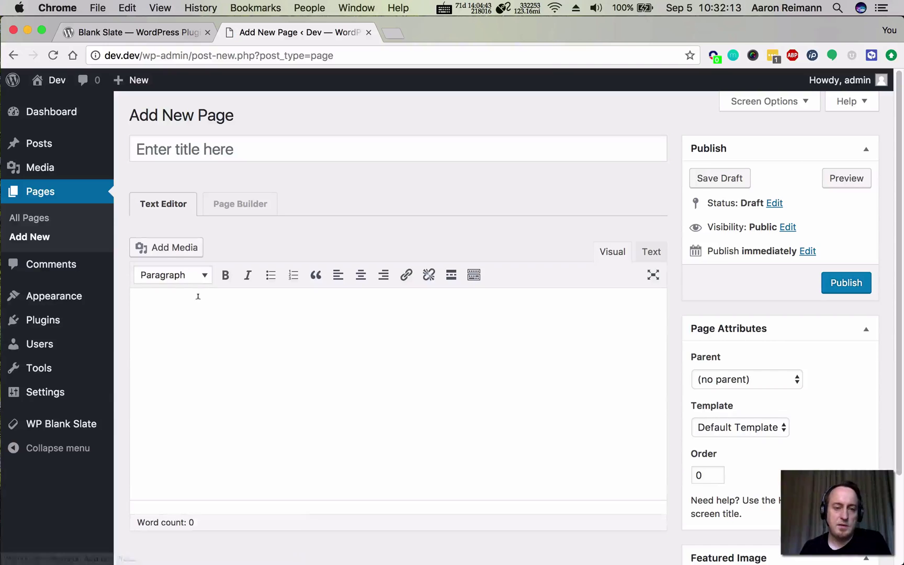
text(tp)
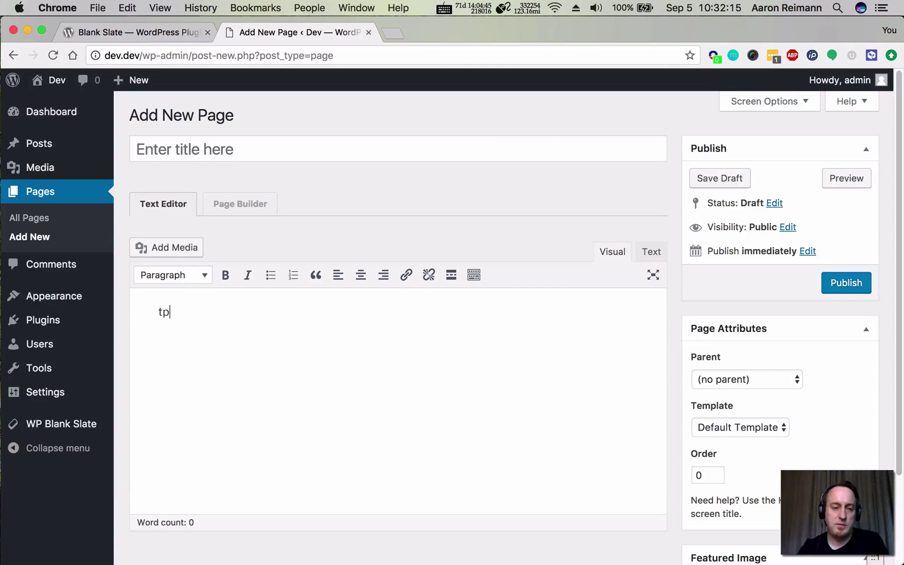
text(2l)
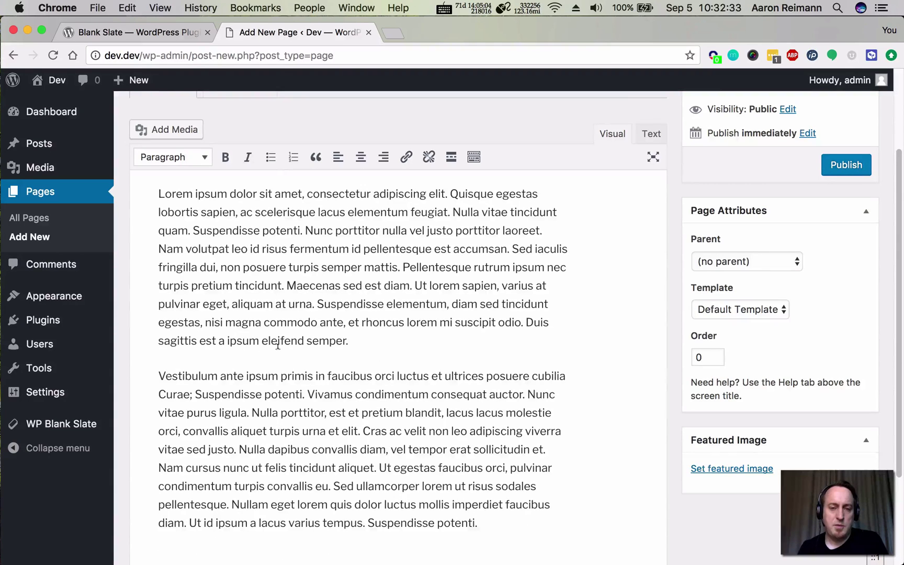
Step: Check the available page templates, leaving Default Template selected
scroll(269, 343, up, 2)
scroll(501, 350, up, 1)
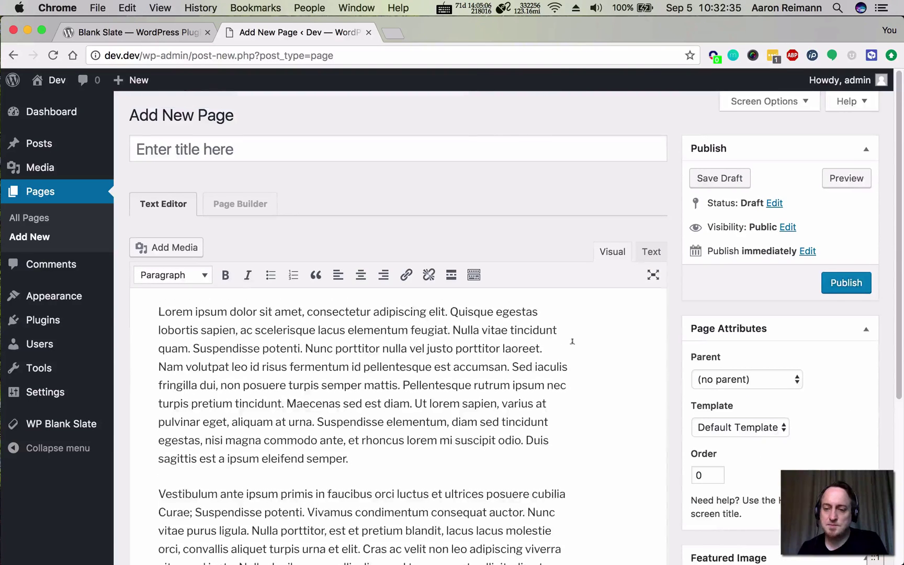
click(746, 428)
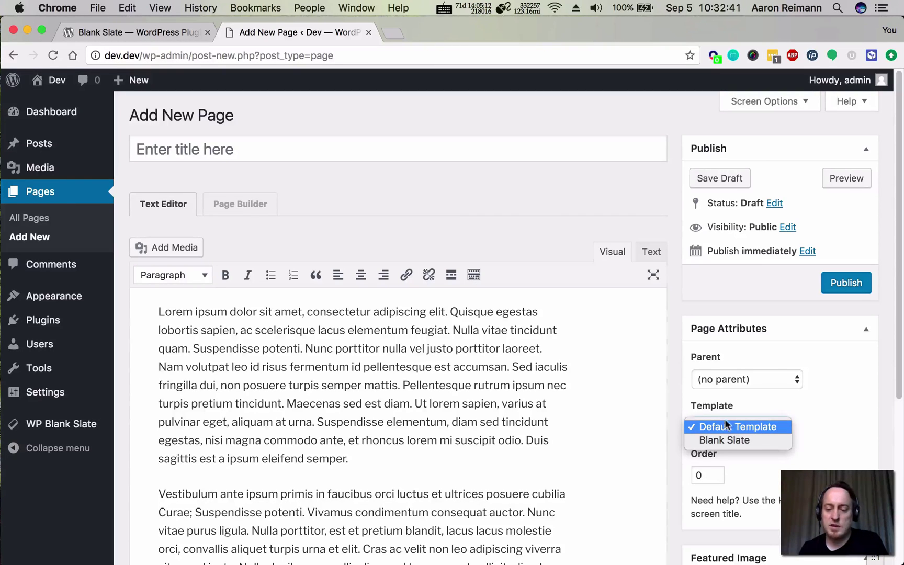
click(673, 405)
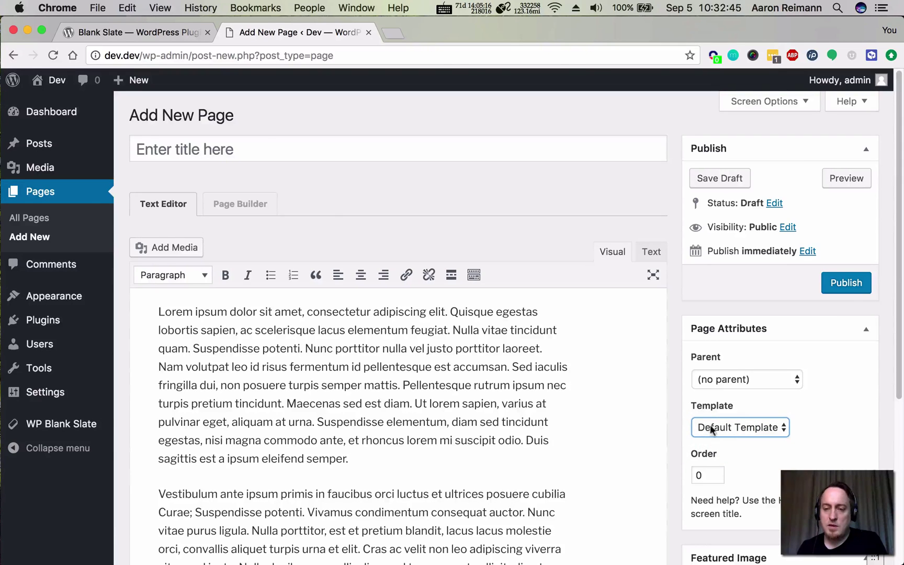
Step: Title the new page 'Test Page'
click(201, 147)
text(TEst)
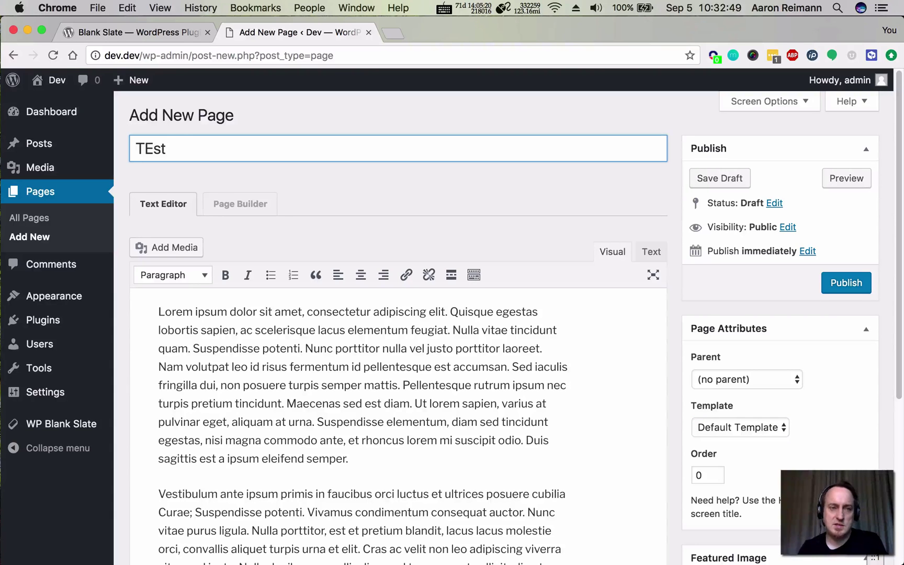
key(BackSpace)
key(BackSpace)
key(BackSpace)
text(est )
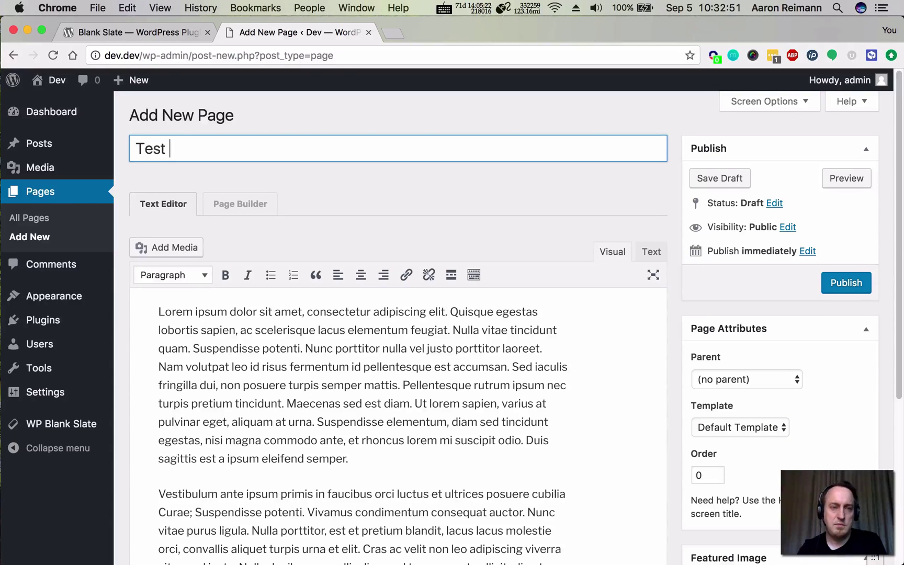
text(Page)
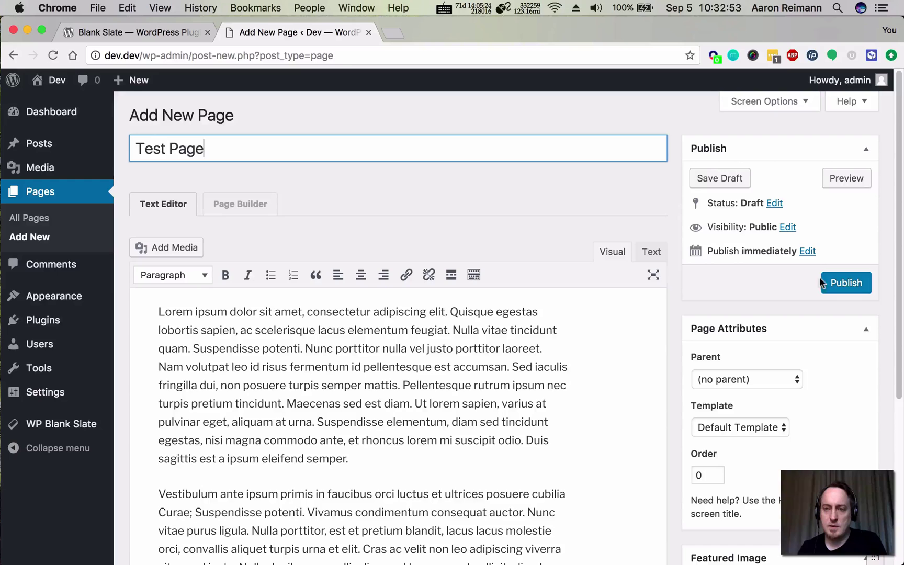
Step: Publish Test Page and review its live view with header and footer at /test-page/
click(835, 283)
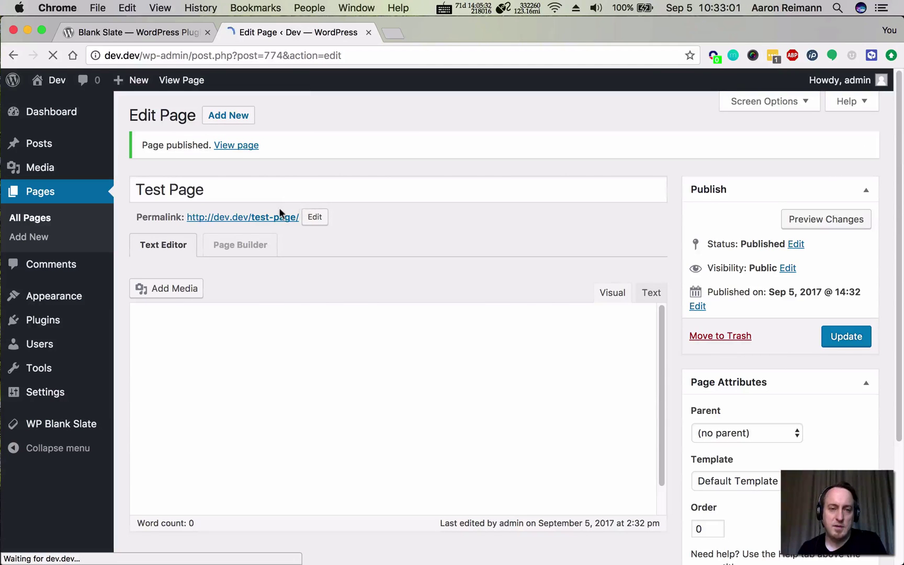
super+click(281, 218)
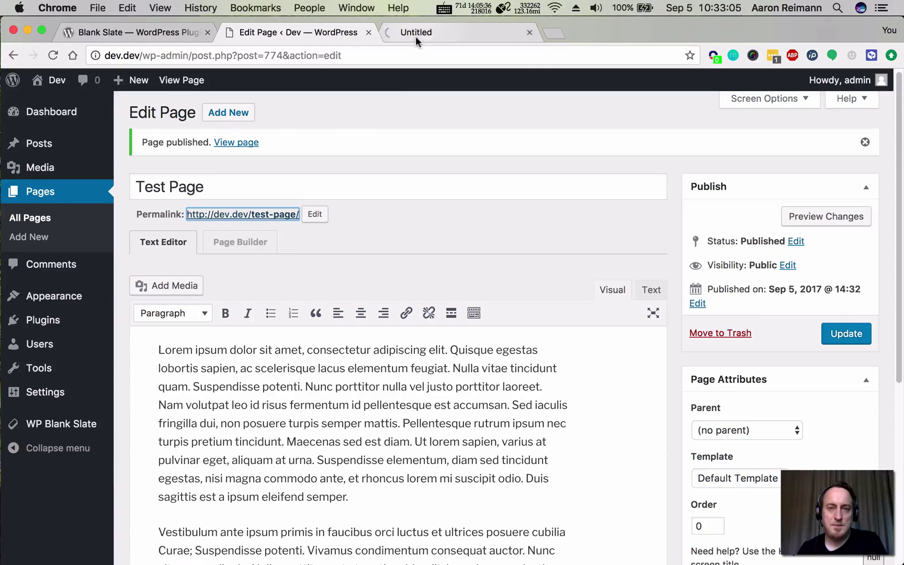
click(416, 34)
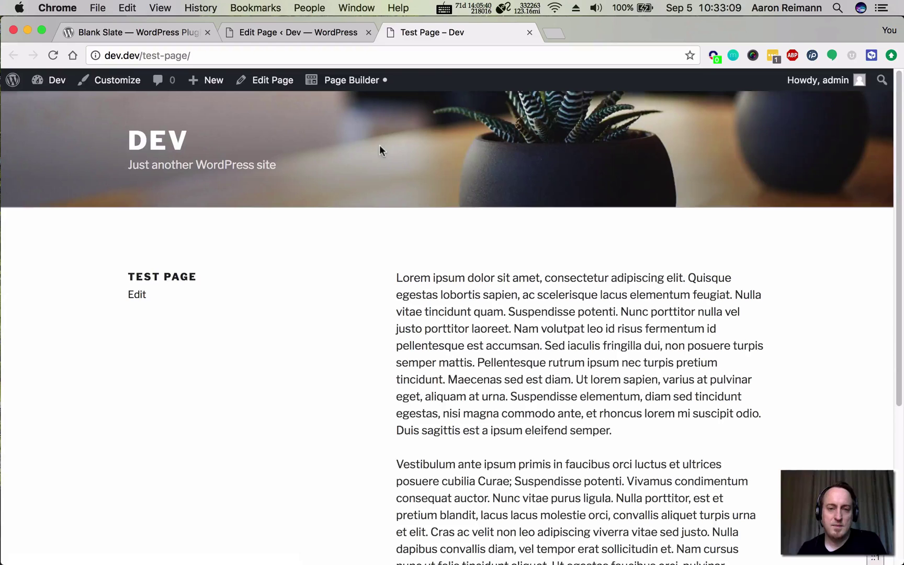
scroll(516, 461, down, 5)
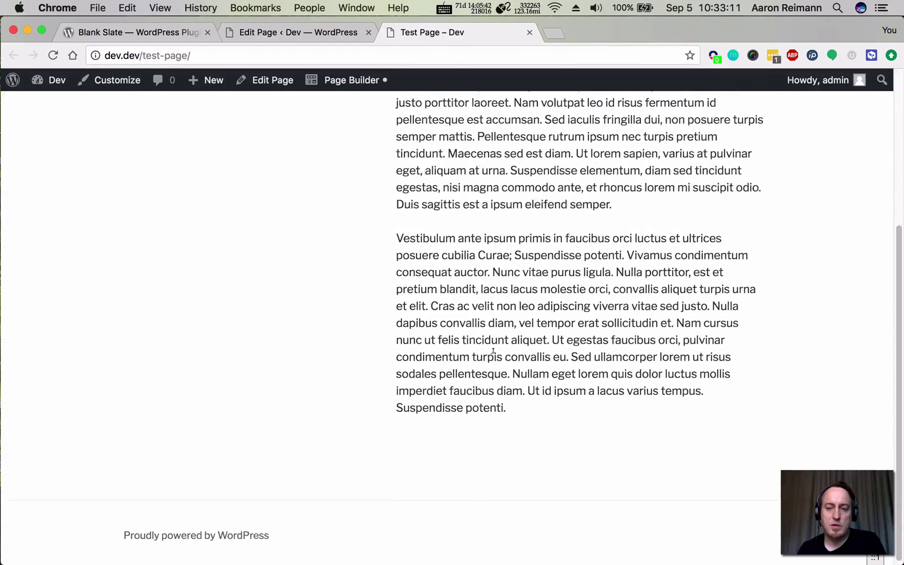
scroll(424, 290, up, 5)
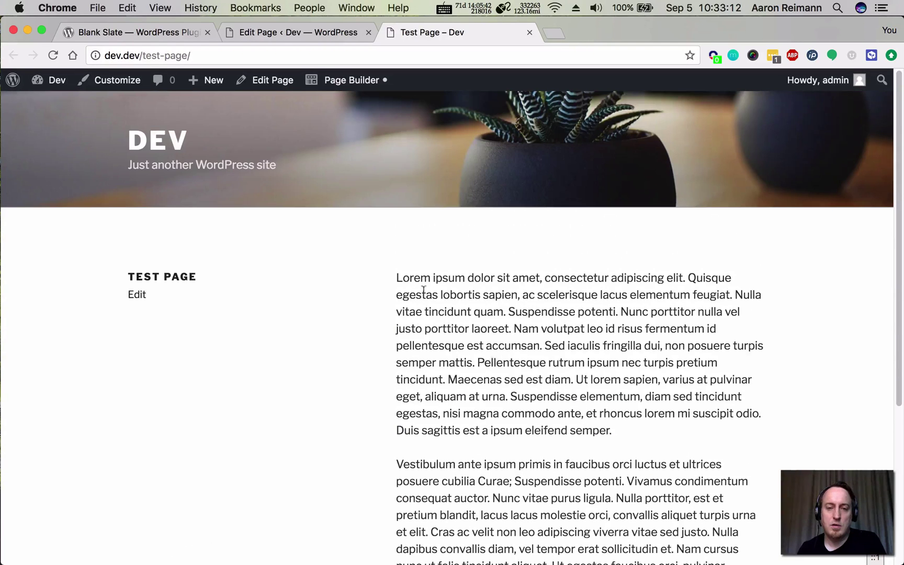
click(313, 30)
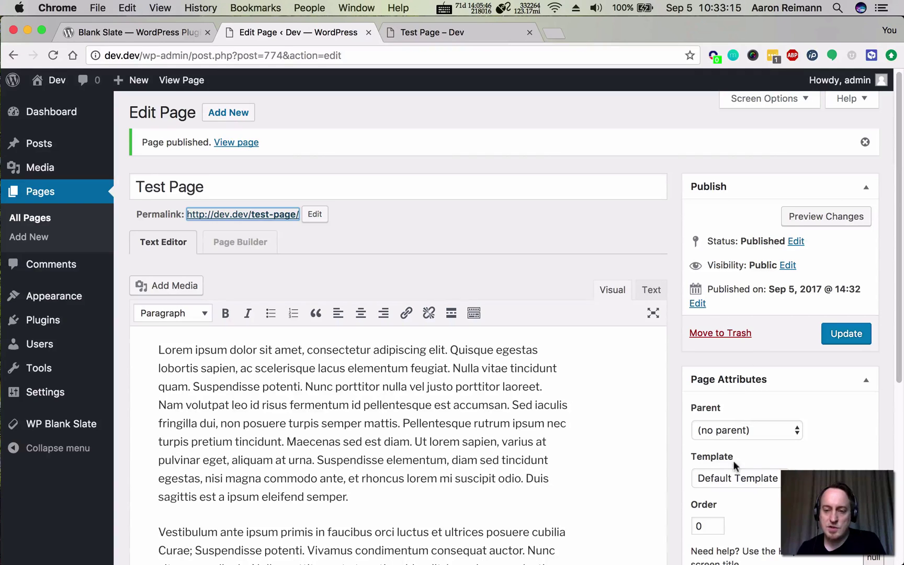
Step: Switch Test Page to the Blank Slate template, update it, and reload the live view
click(731, 484)
click(730, 489)
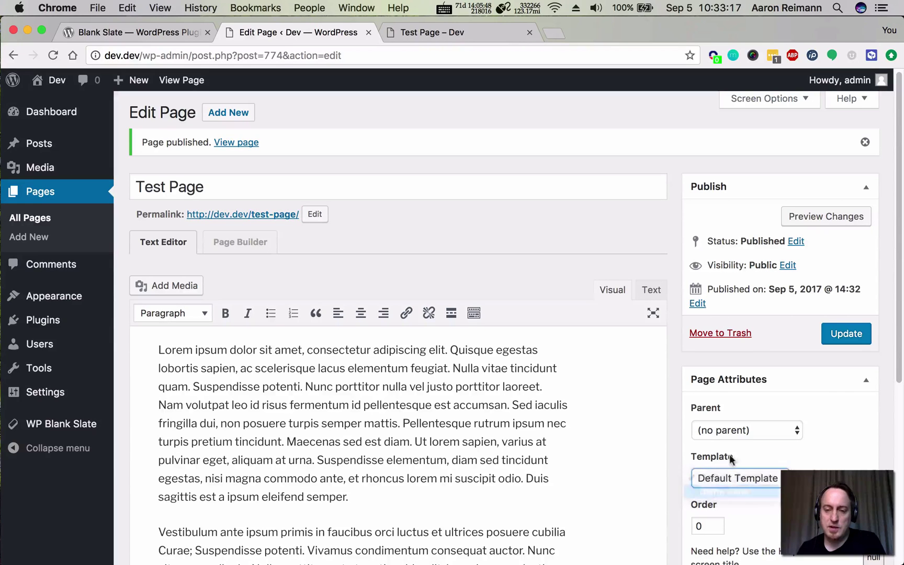
click(833, 333)
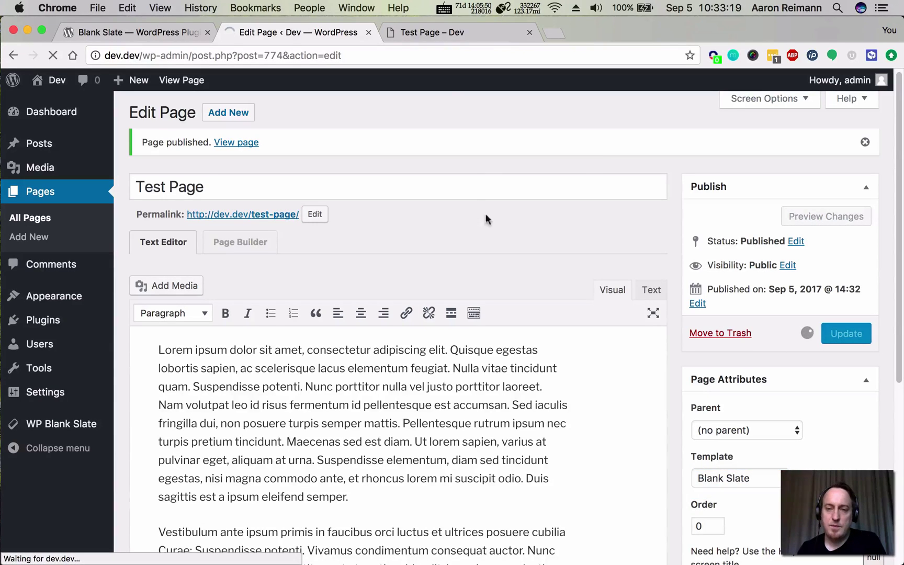
click(422, 31)
key(super+r)
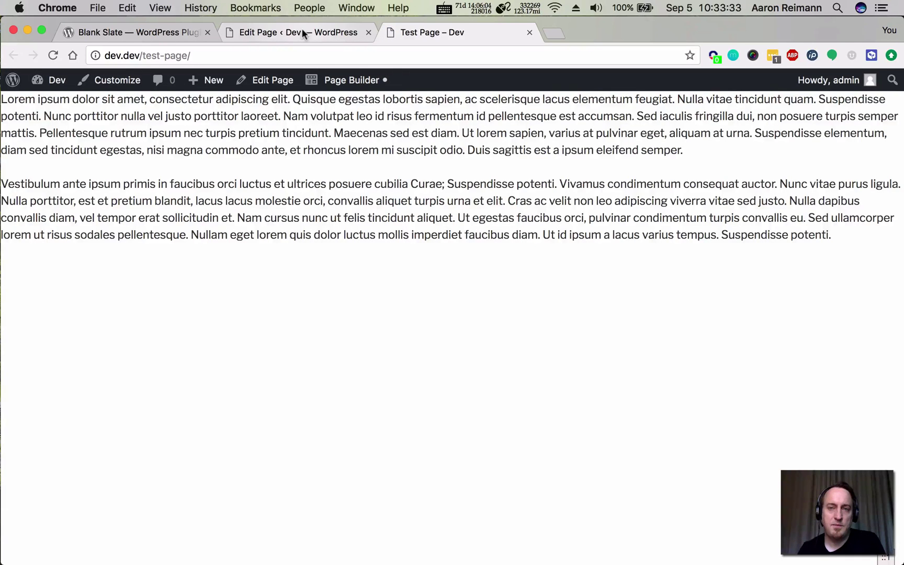
Step: Launch Beaver Builder on Test Page, skip the tour, and narrow the text module to 648px
click(302, 32)
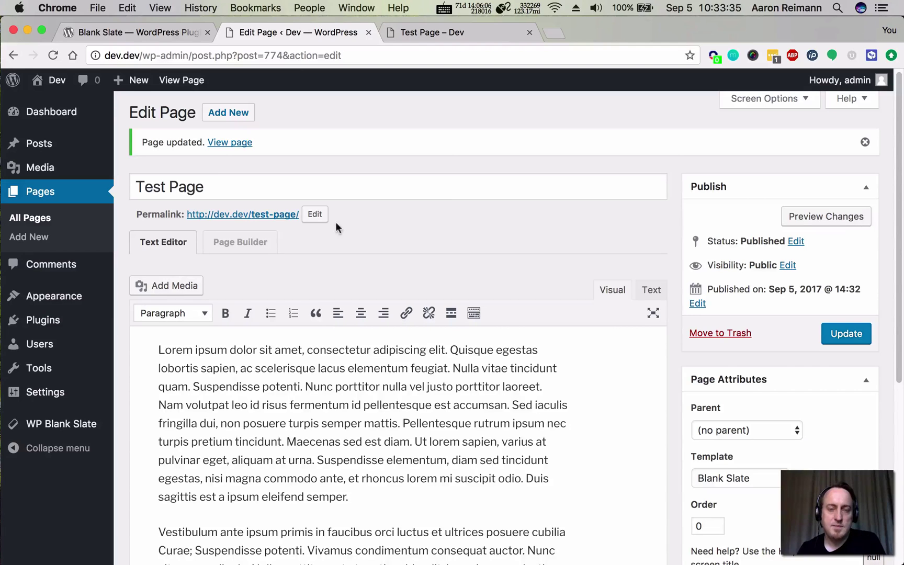
click(242, 243)
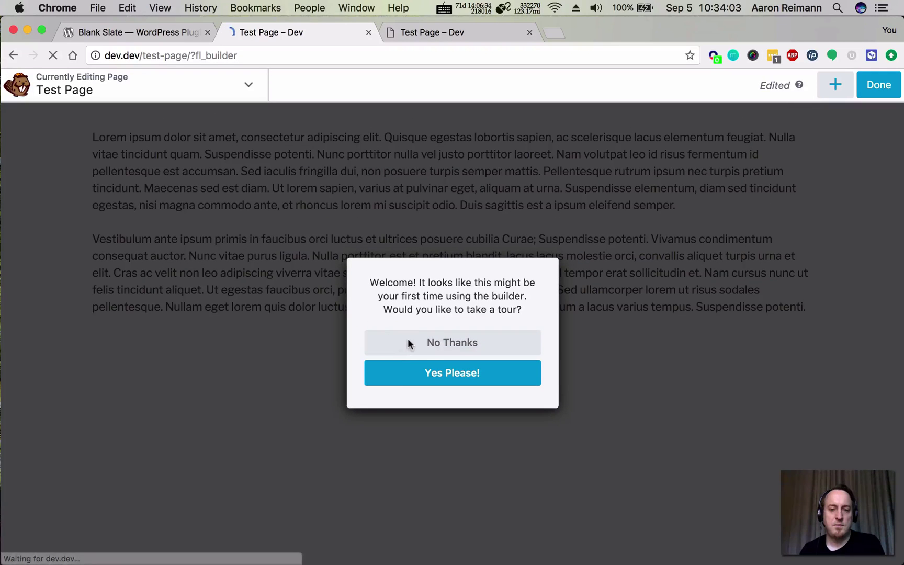
click(408, 341)
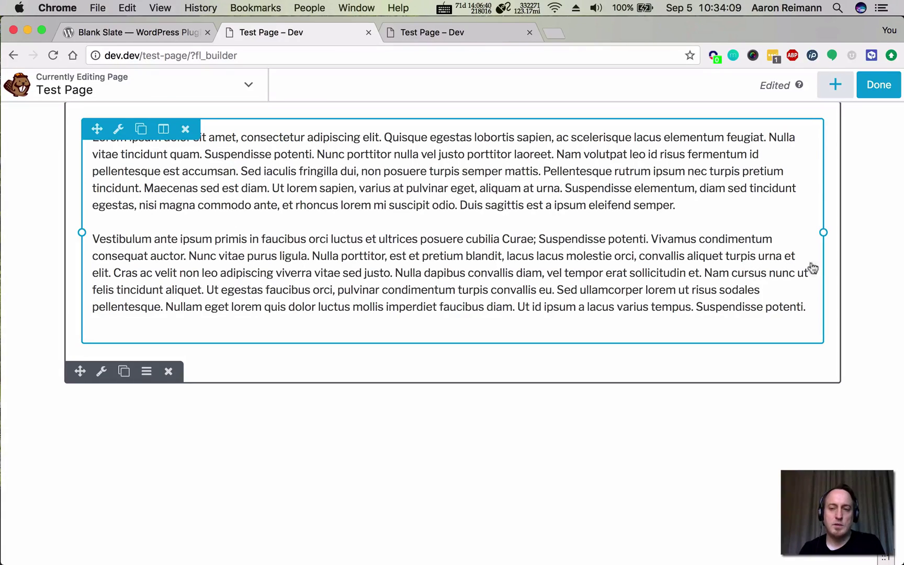
drag(822, 233, 775, 239)
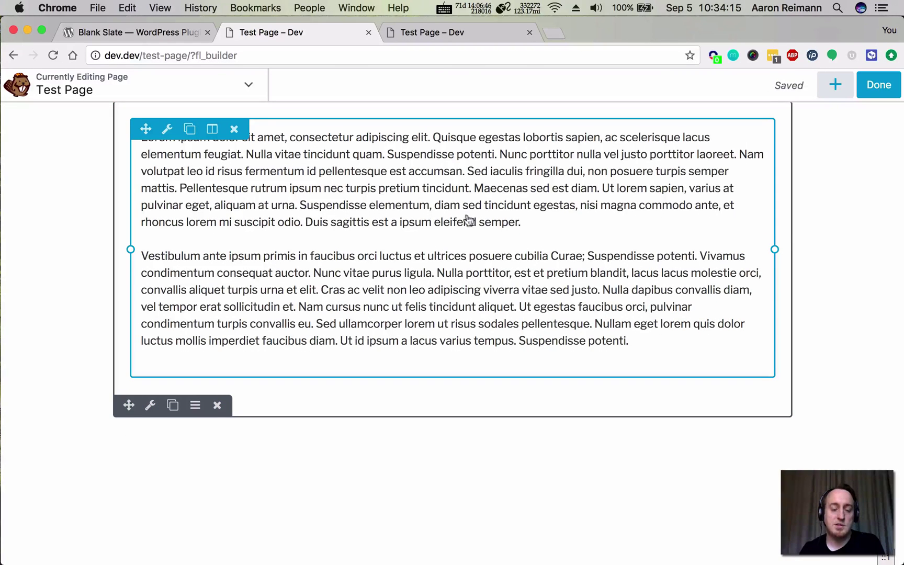
click(835, 85)
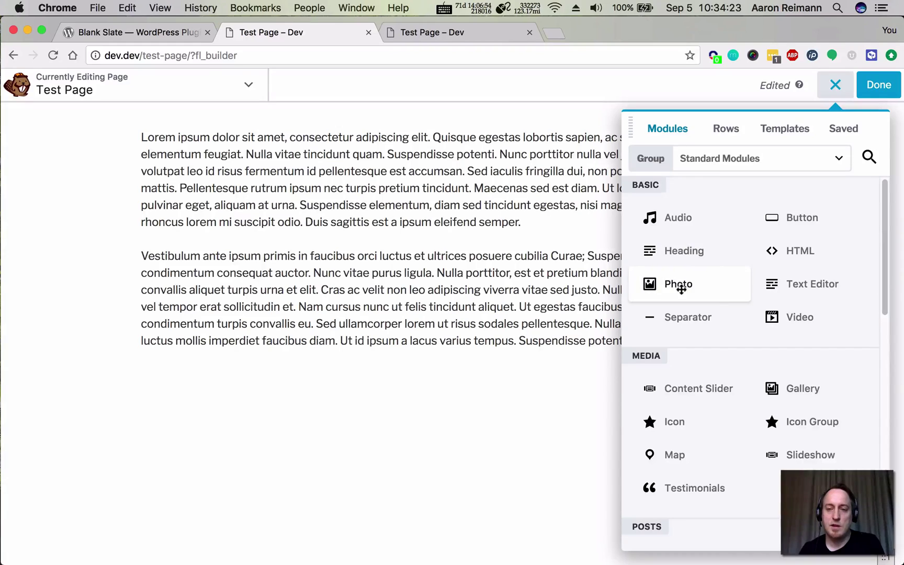
drag(681, 289, 367, 228)
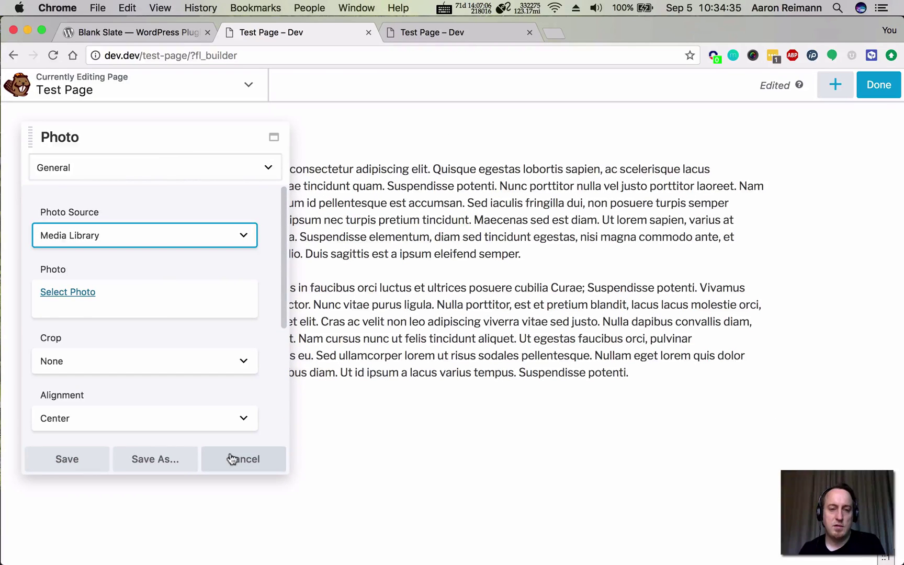
click(232, 458)
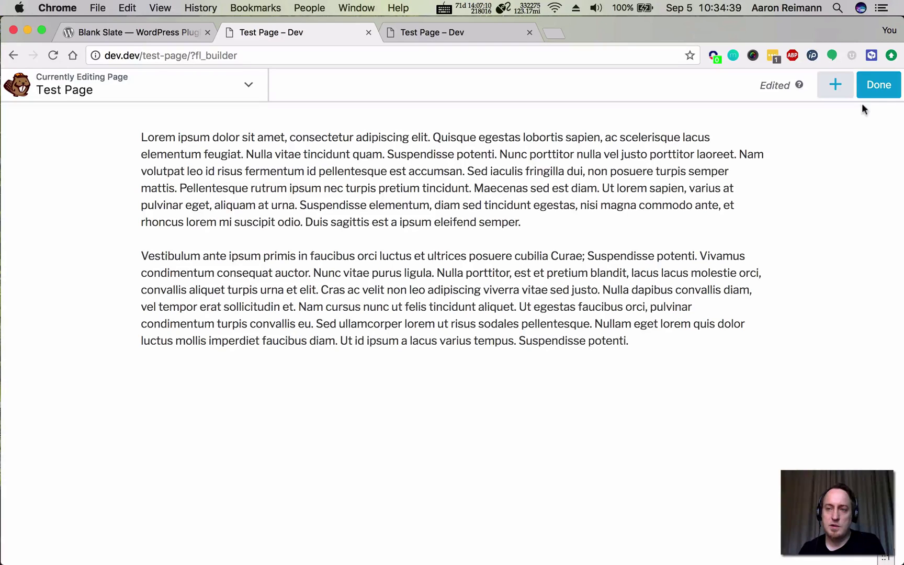
Step: Finish and publish the Beaver Builder edits to Test Page
click(875, 85)
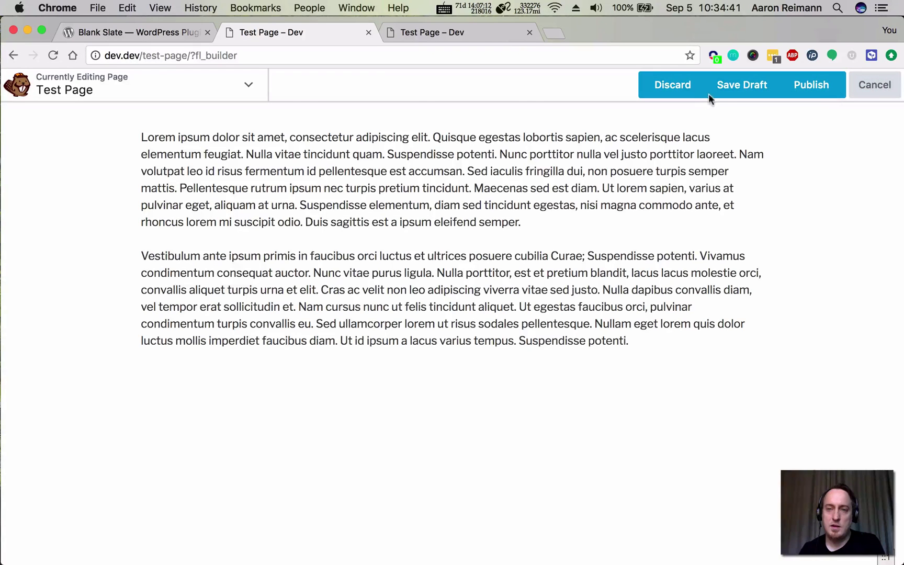
click(808, 88)
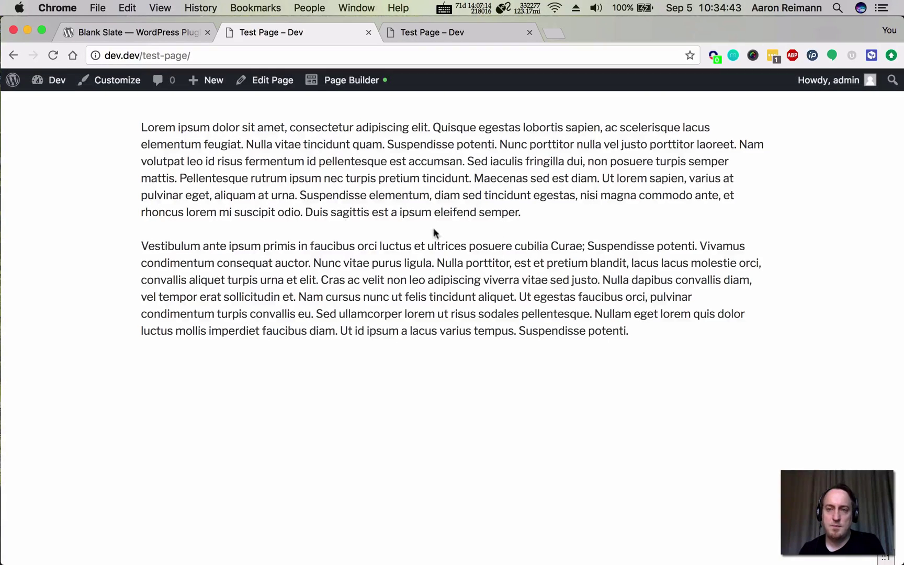
click(133, 34)
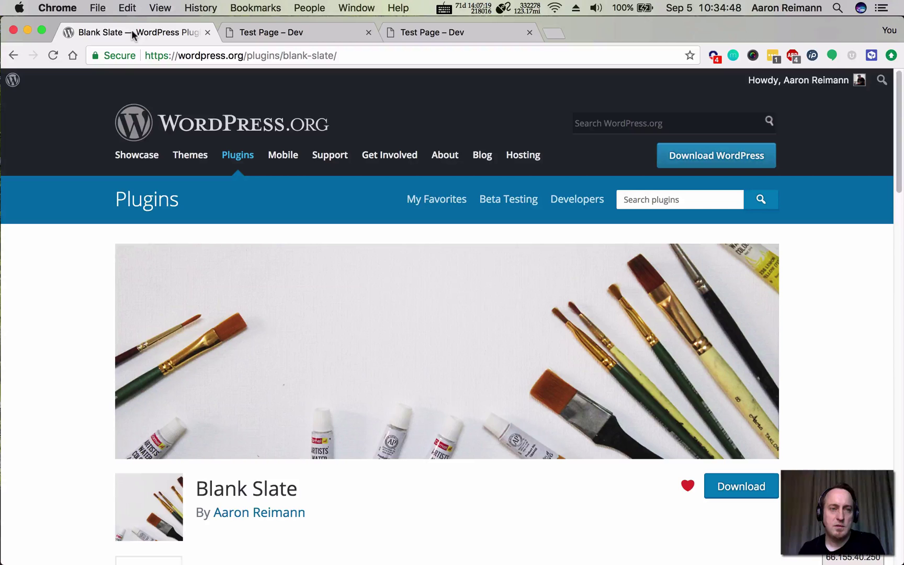
Step: Load the WordPress admin Dashboard by changing the Test Page tab's URL path to wp-admin
click(245, 34)
click(430, 32)
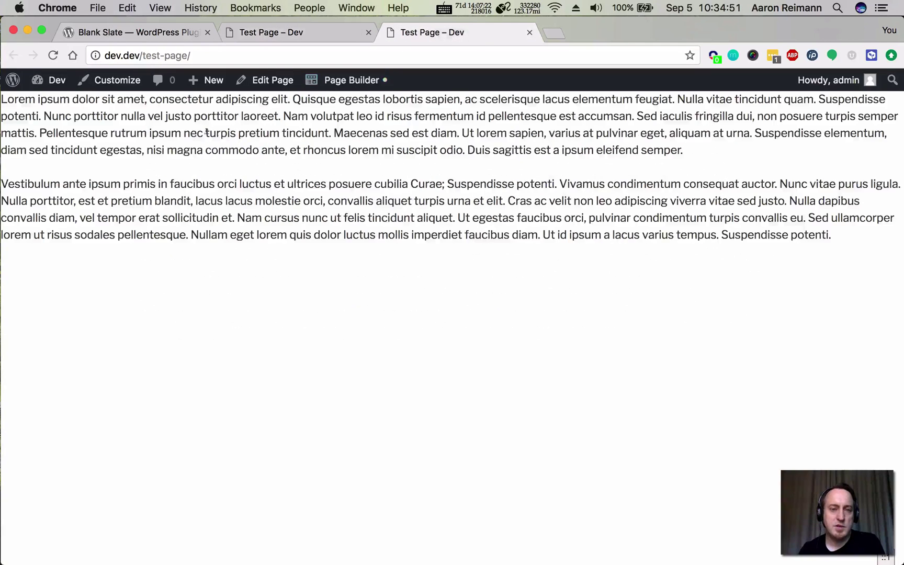
drag(141, 55, 191, 56)
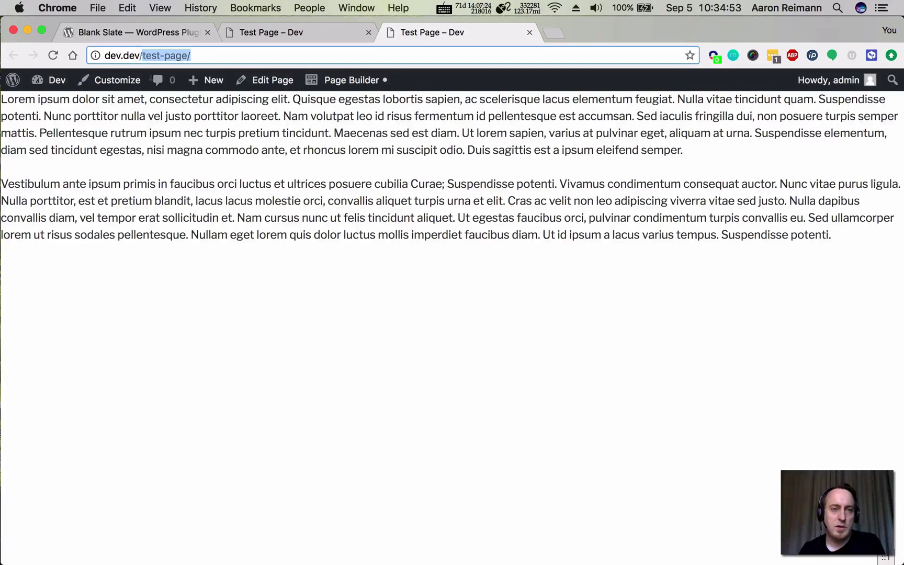
mouse_move(53, 80)
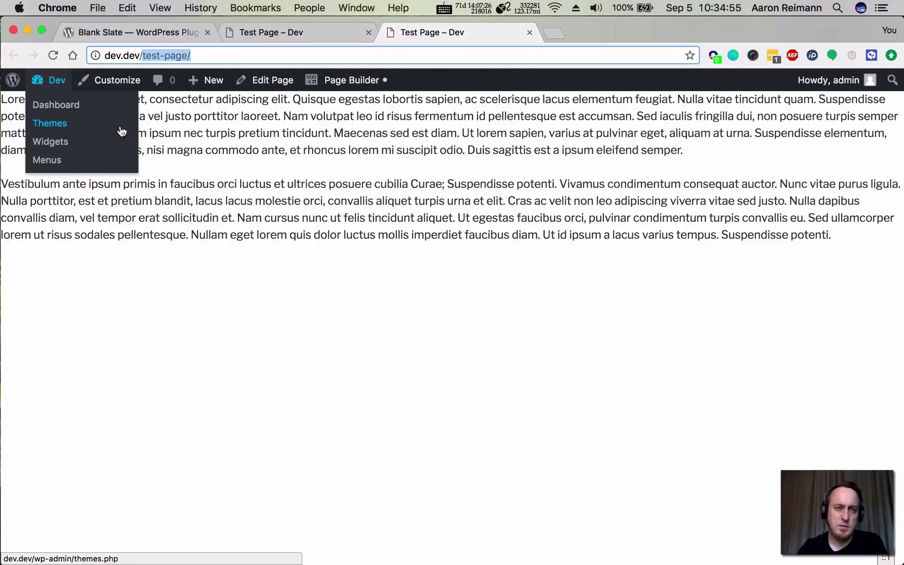
text(wp-)
key(Return)
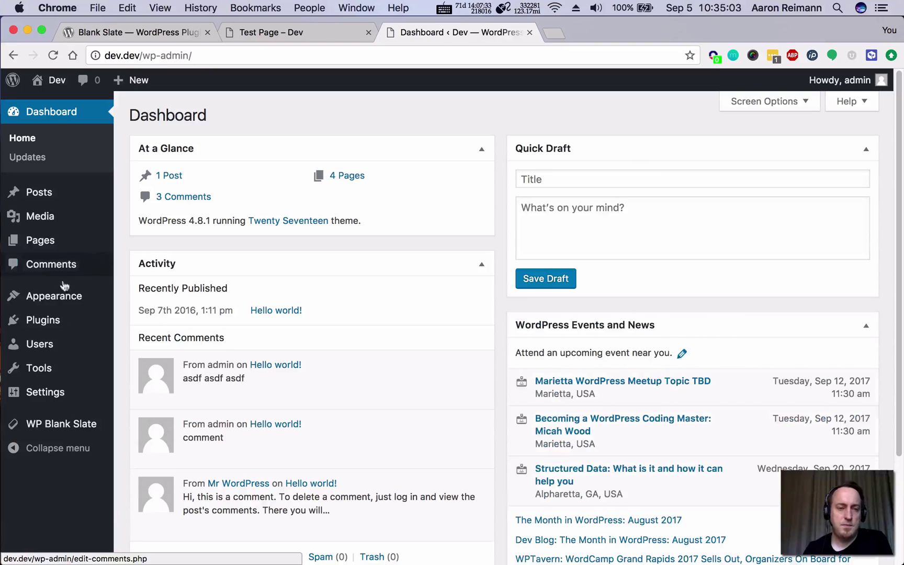
Step: Activate the Blank Slate Pro plugin from Installed Plugins and return to the Test Page tab
mouse_move(63, 335)
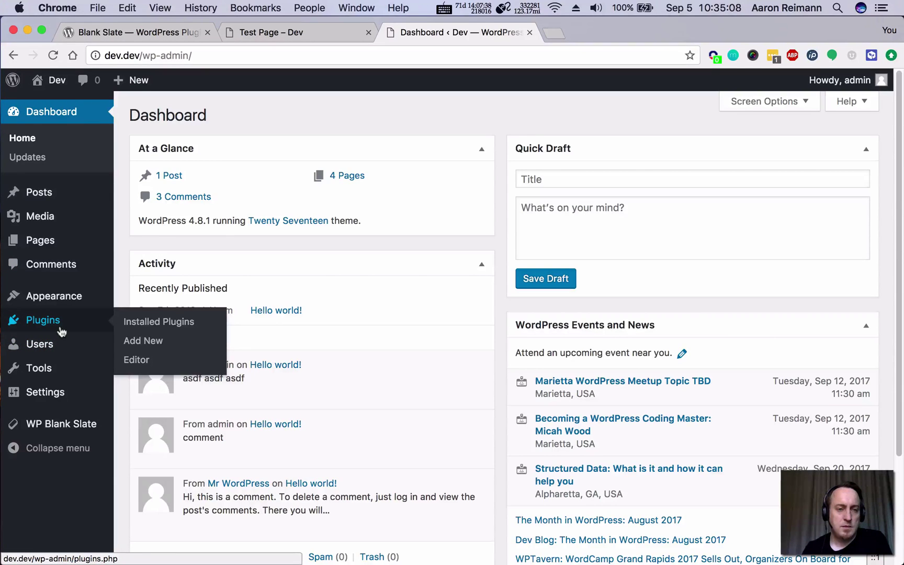
click(140, 323)
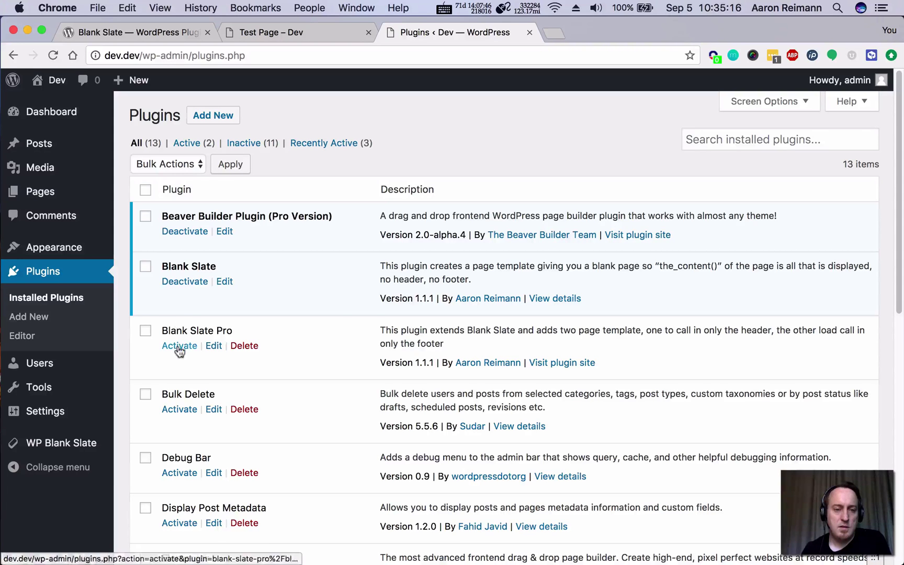
click(178, 347)
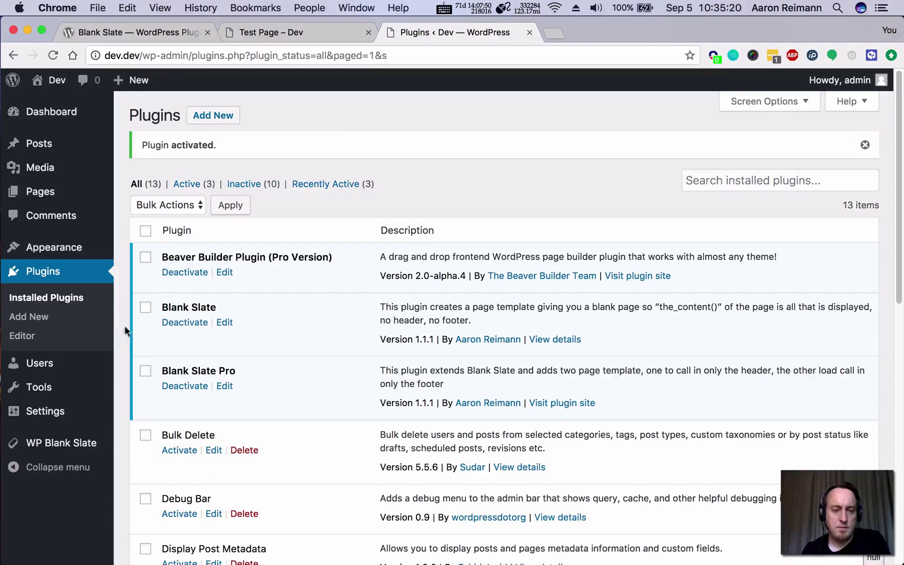
click(290, 31)
Step: Set Test Page's template to 'Blank Slate with Footer' and update the page
click(274, 83)
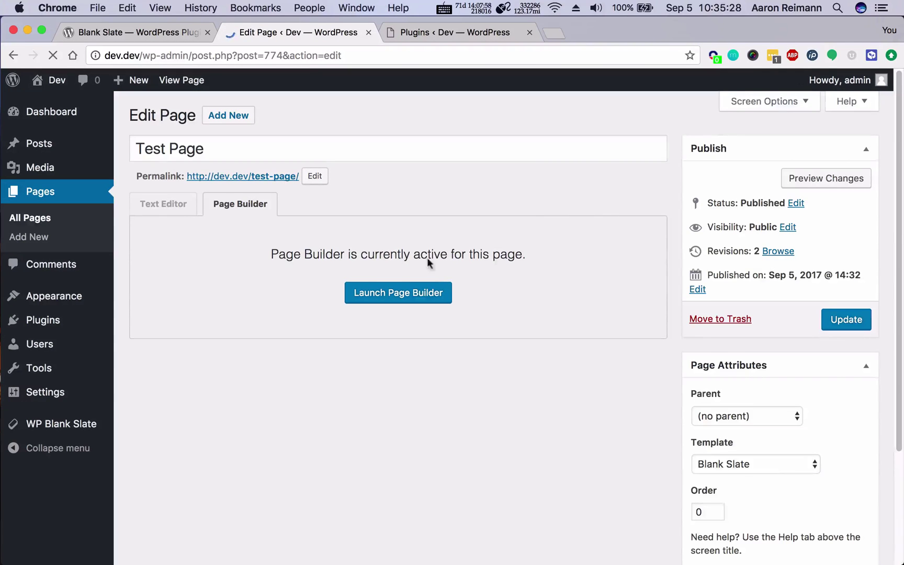
click(730, 467)
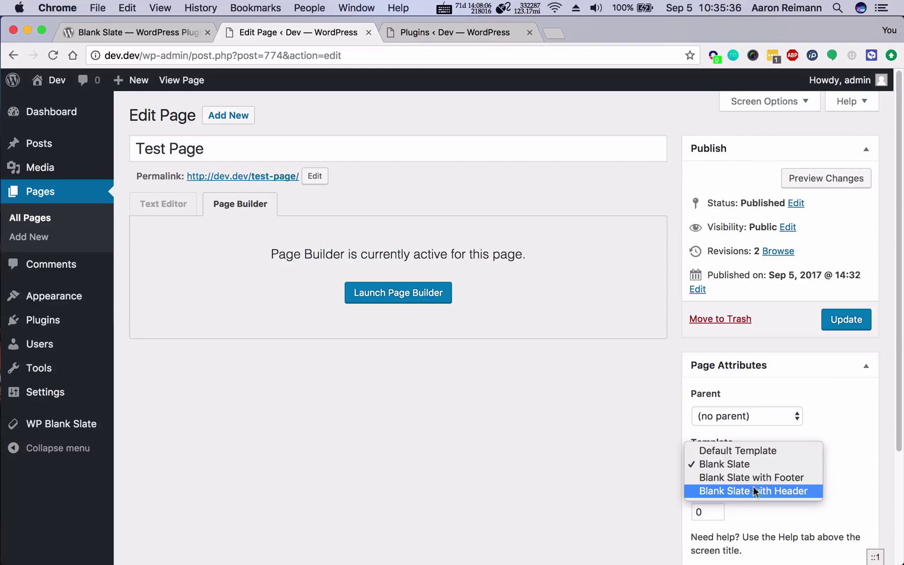
key(Escape)
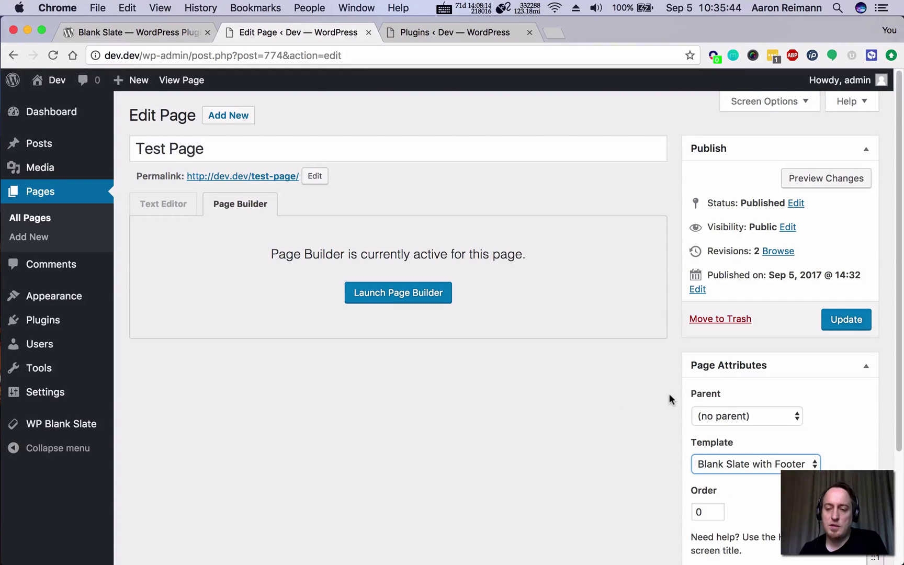
click(838, 321)
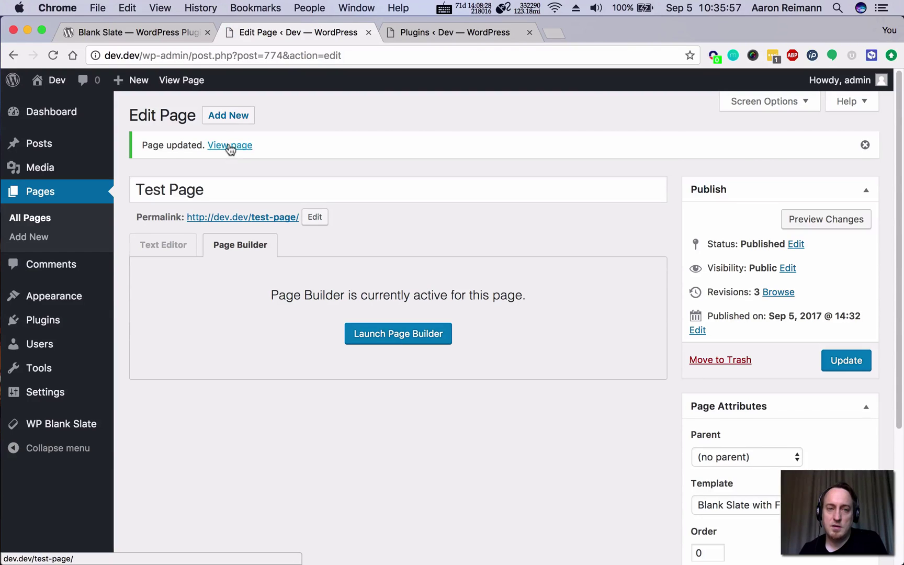
Step: View the updated Test Page, now showing a 'Proudly powered by WordPress' footer
click(230, 145)
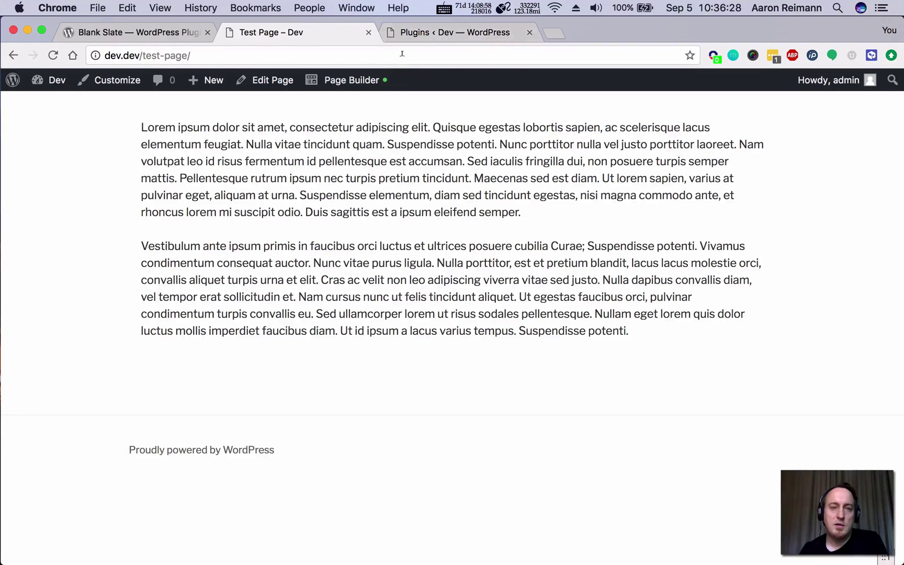
Step: Open wpblankslate.com, the Blank Slate Pro website, in a new browser tab
click(419, 38)
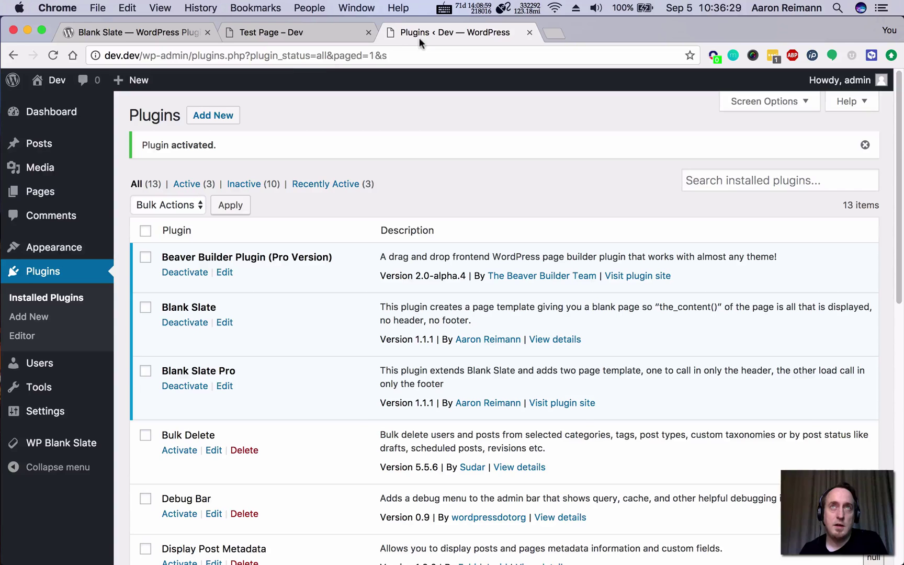
click(285, 55)
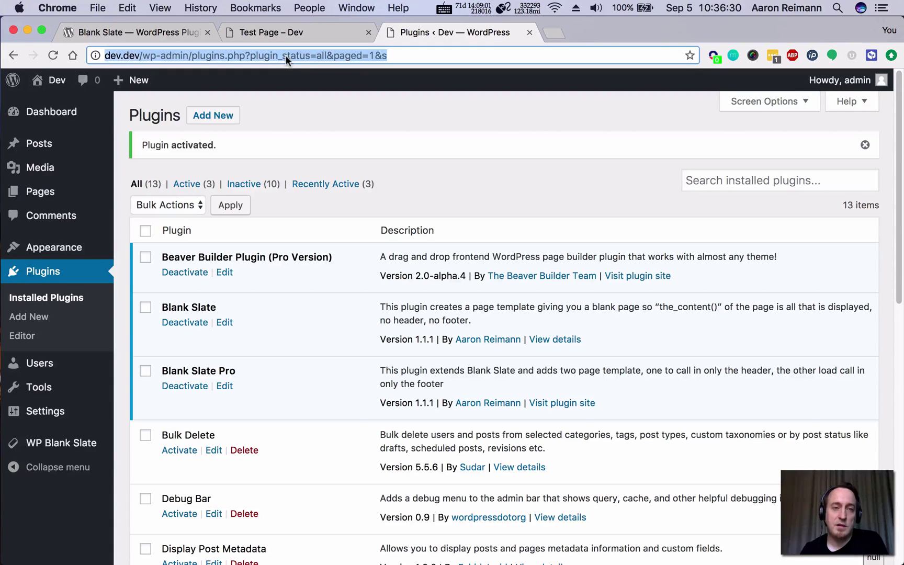
click(90, 33)
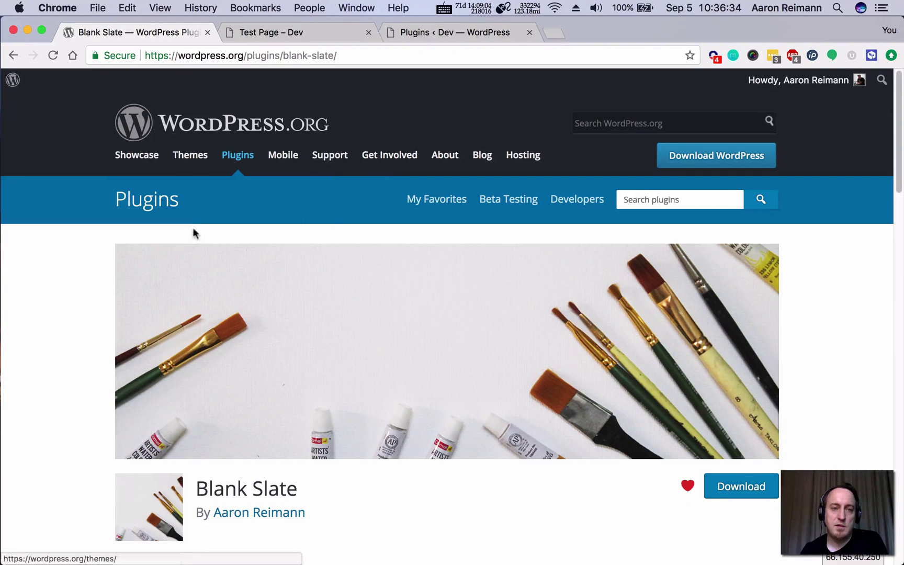
key(super+t)
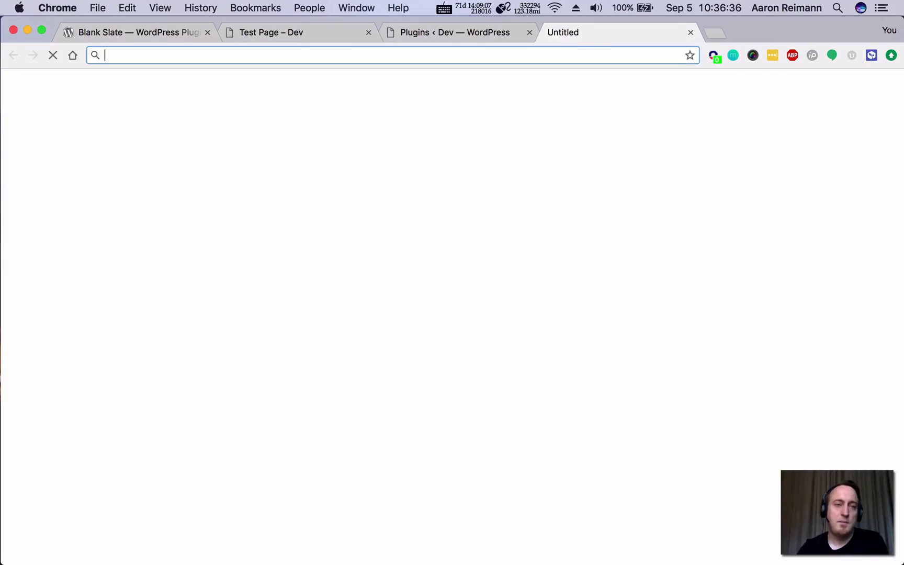
text(wpblankslate.com)
key(Return)
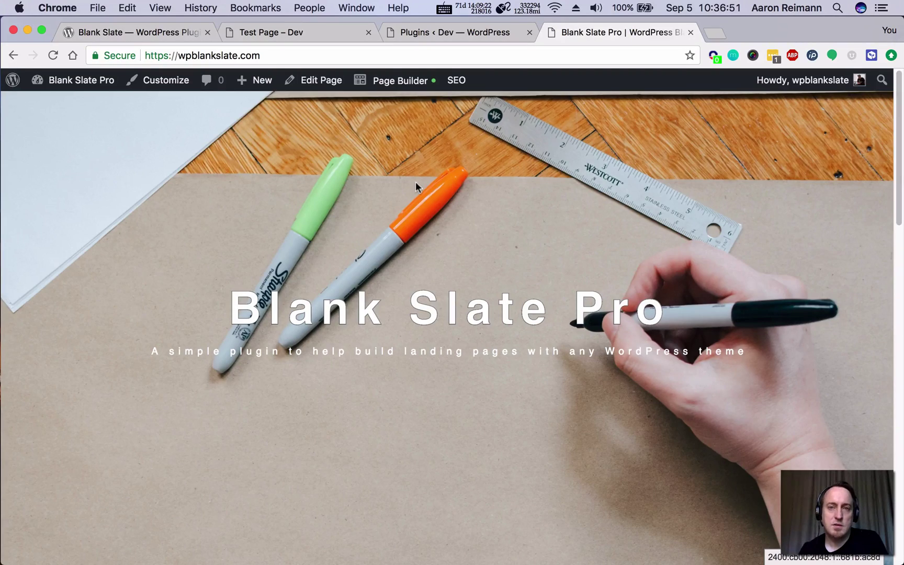